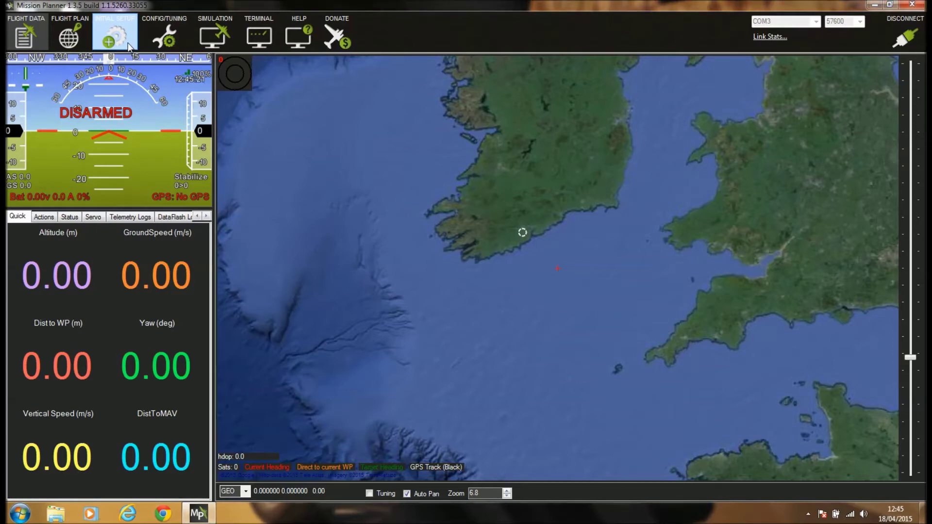
Step: Bring up the Initial Setup Frame Type page with the X/Y6A frame selected
click(162, 37)
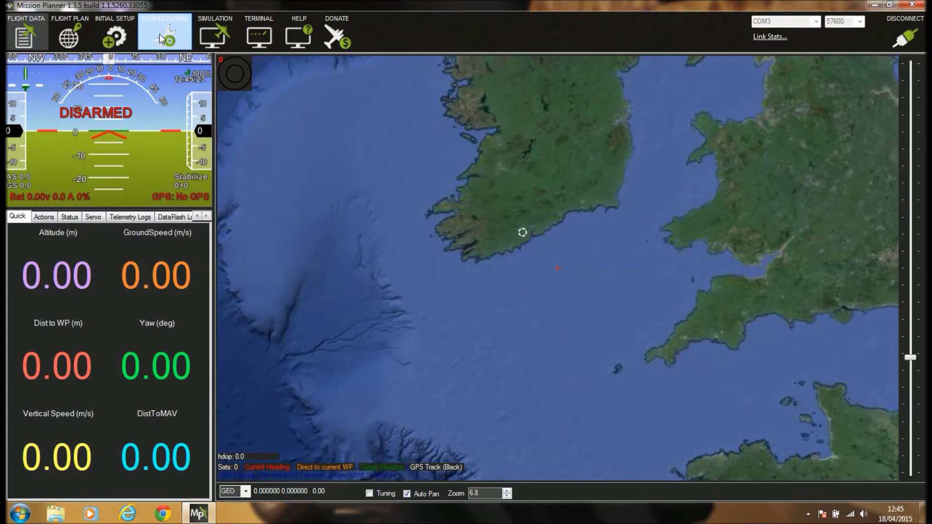
click(116, 37)
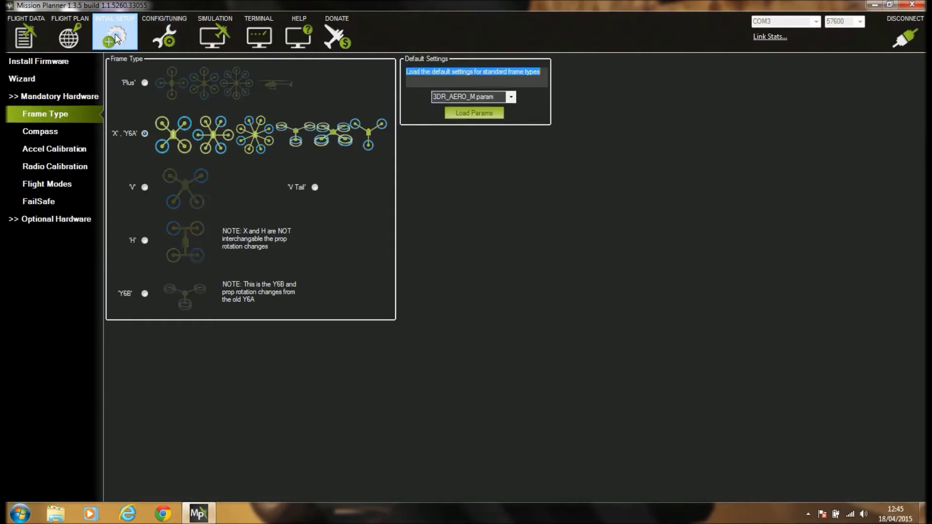